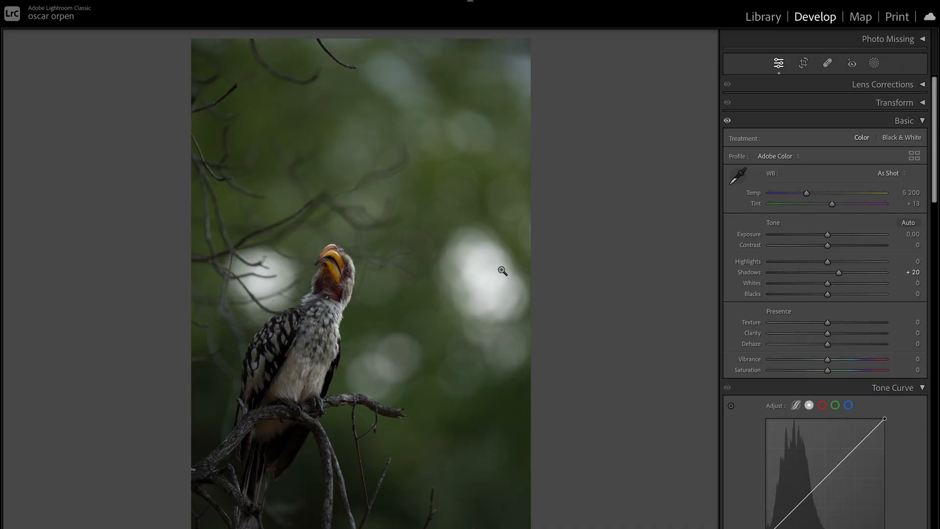
- Set the photo's Exposure to +0.15, Highlights to −17, Shadows to +25, Whites to +12 and Blacks to −3
scroll(810, 245, "down", 1)
left_click_drag(829, 235, 830, 236)
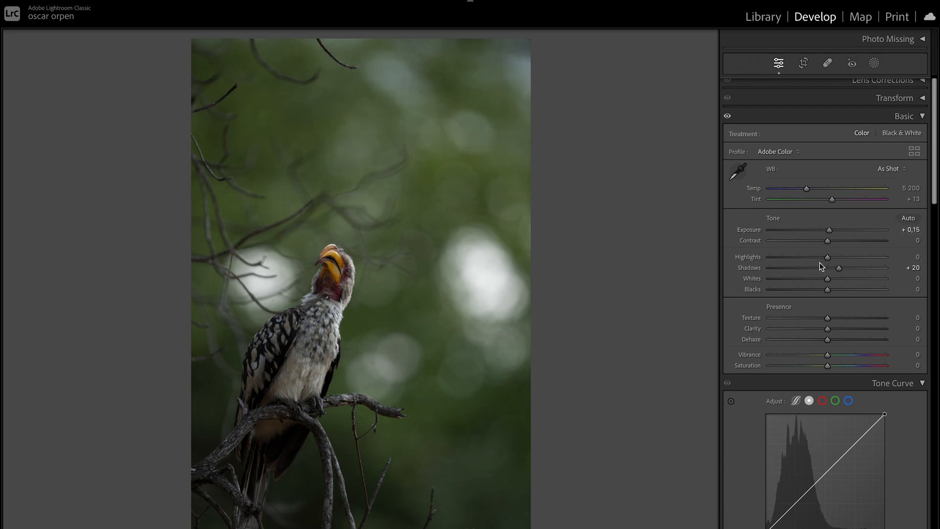
left_click_drag(820, 258, 824, 292)
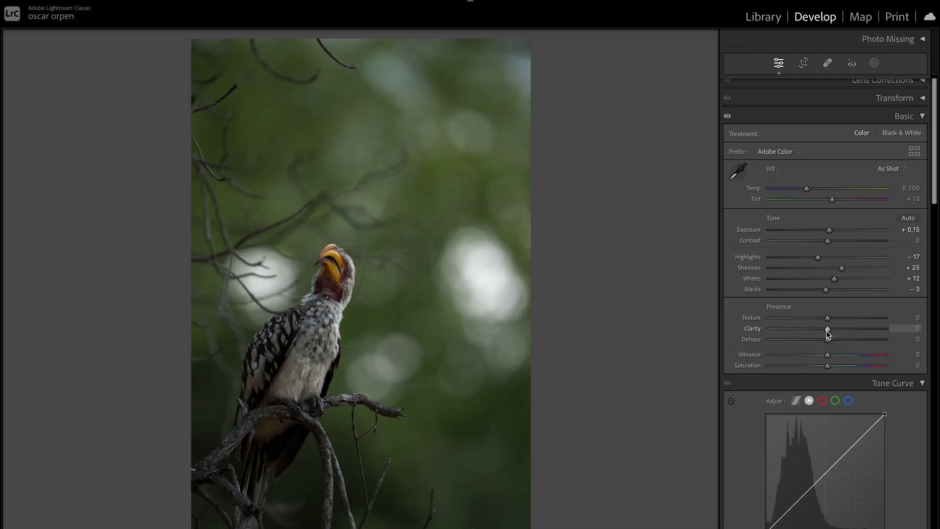
- Soften the photo with Clarity at −18 and bring back fine detail with Texture at +6
left_click_drag(824, 329, 817, 335)
left_click_drag(371, 300, 422, 261)
left_click_drag(829, 319, 832, 319)
left_click_drag(346, 336, 470, 255)
- Shape the point curve into a gentle S, lifting the black point and lowering the white point's output to 250
scroll(784, 369, "down", 3)
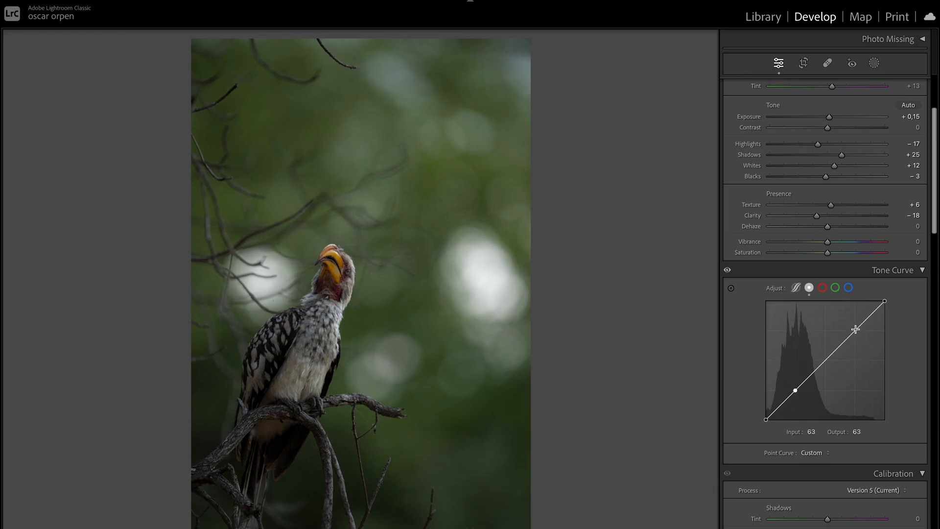
left_click(856, 328)
scroll(856, 329, "up", 5)
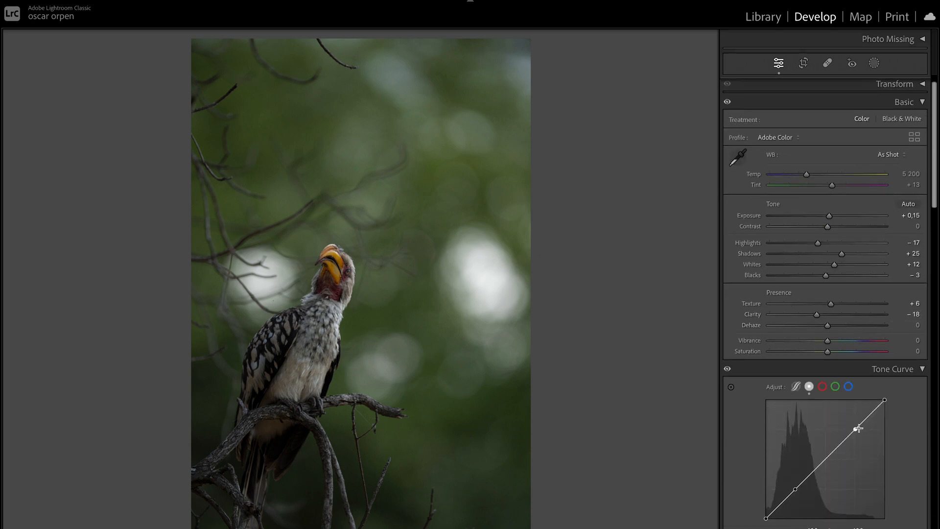
left_click_drag(855, 428, 856, 426)
left_click_drag(798, 488, 796, 492)
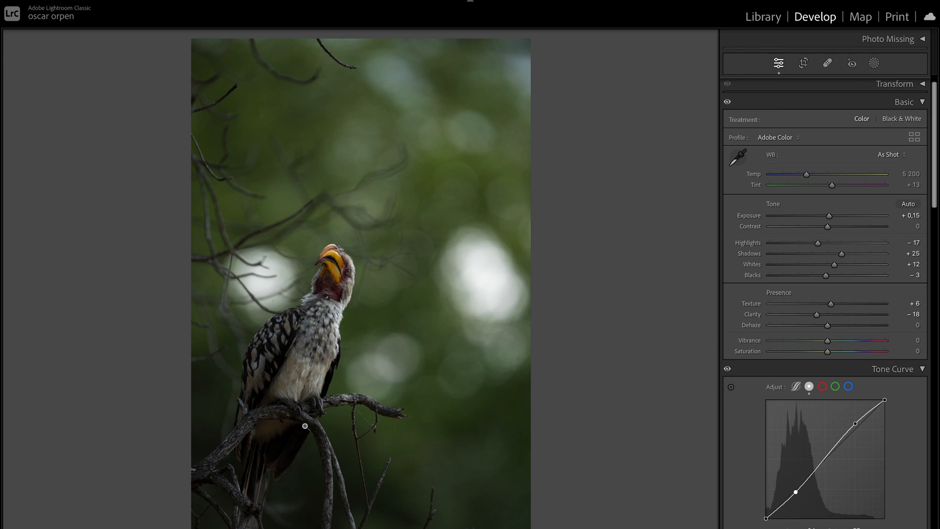
left_click_drag(767, 518, 765, 514)
left_click_drag(884, 402, 886, 401)
- Compare the edit with the original photo and look through the calibration, color, grading and effects settings
key("backslash")
key("backslash")
key("backslash")
key("backslash")
scroll(840, 385, "down", 15)
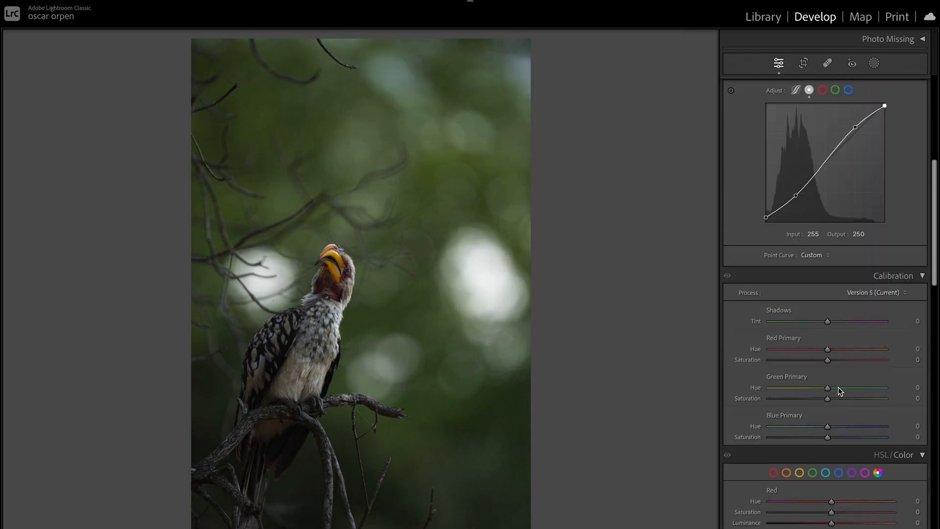
scroll(837, 389, "down", 8)
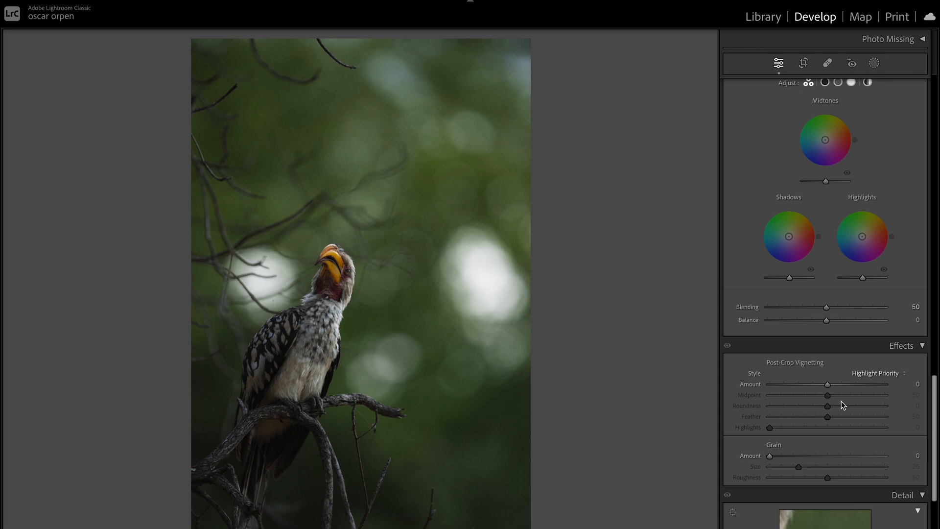
scroll(840, 404, "up", 10)
scroll(839, 405, "up", 10)
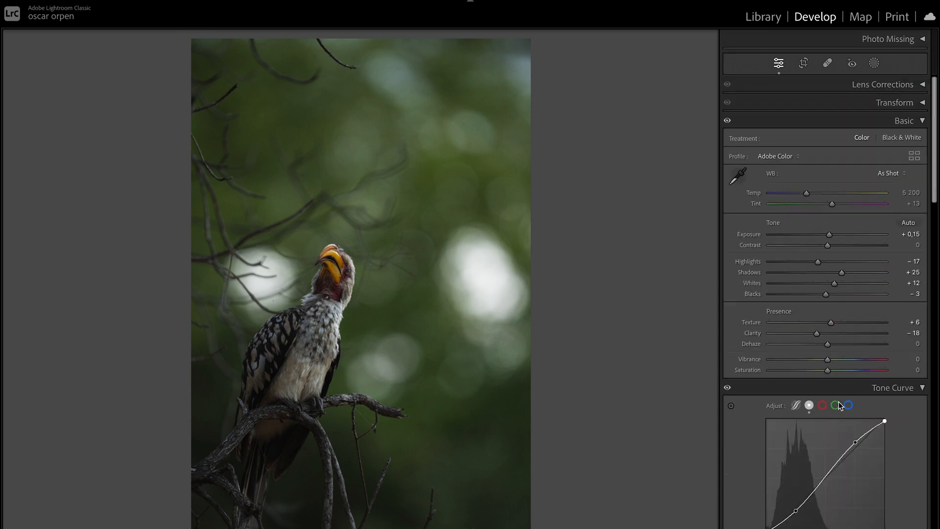
- Add a large radial gradient mask with Feather 100 over the upper-right background, centered beyond the photo's edge, and hide its overlay
key("shift+m")
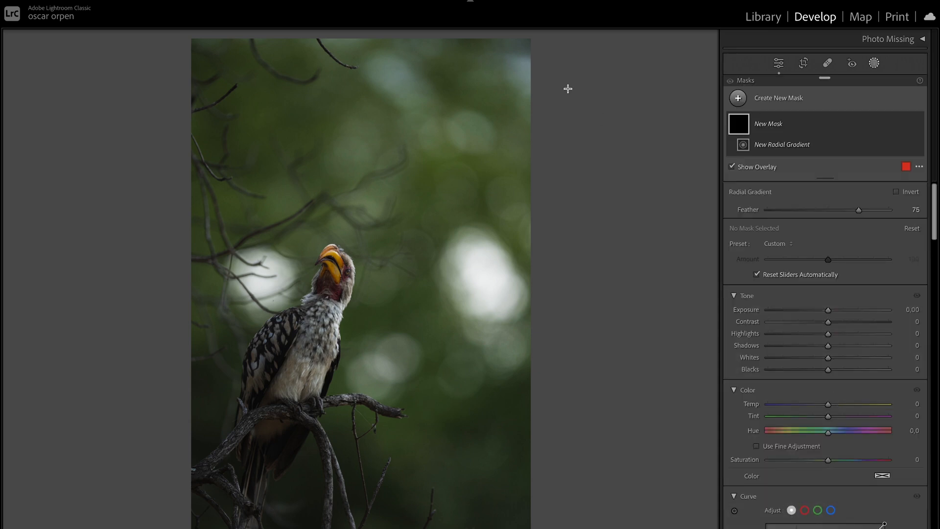
left_click_drag(530, 43, 279, 303)
left_click_drag(504, 154, 551, 265)
left_click_drag(590, 223, 596, 123)
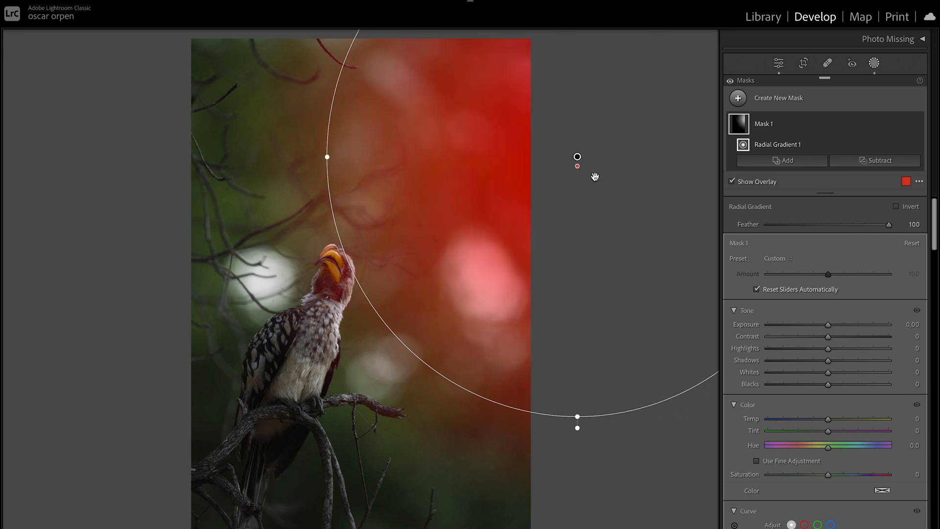
key("o")
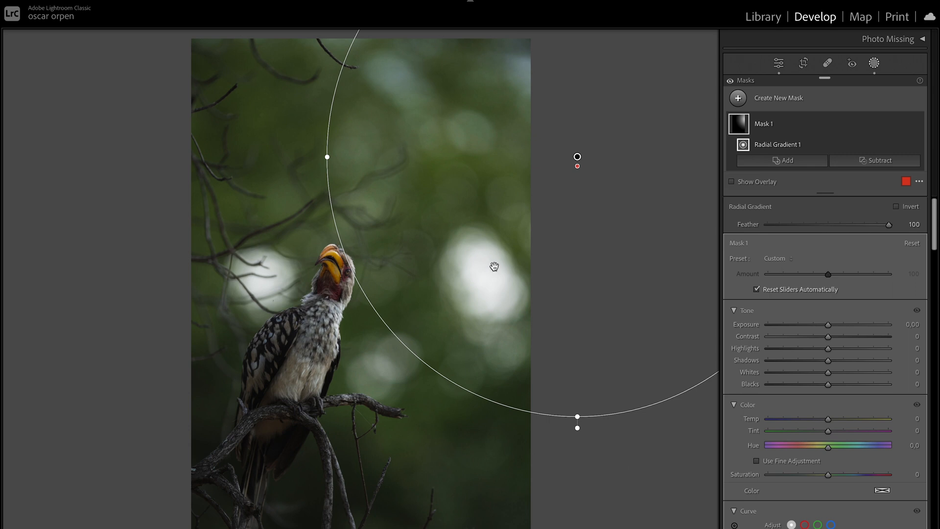
left_click_drag(492, 262, 468, 260)
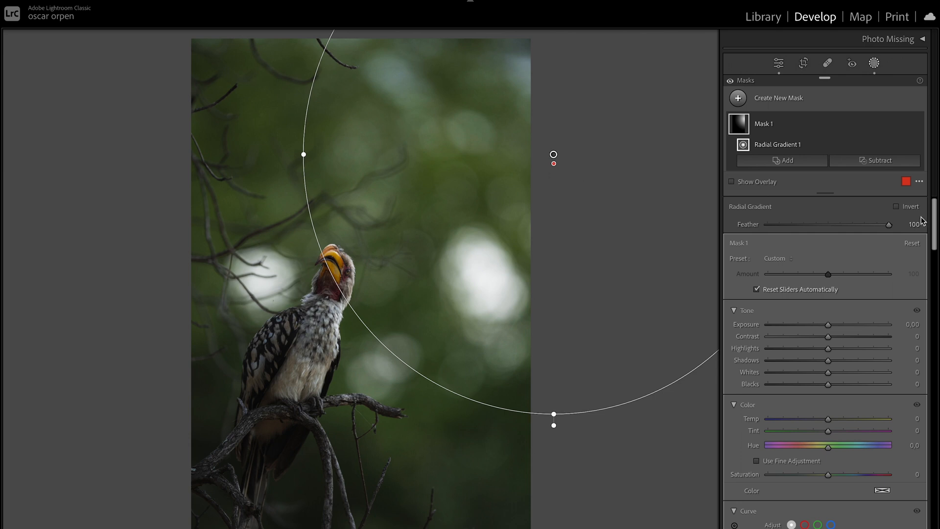
scroll(825, 348, "down", 10)
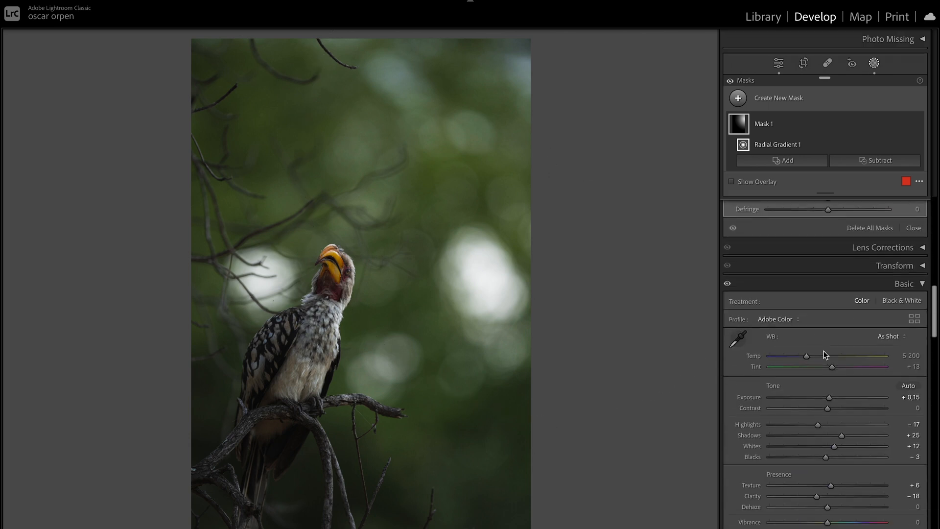
scroll(832, 392, "down", 1)
left_click(830, 362)
left_click_drag(830, 363, 819, 365)
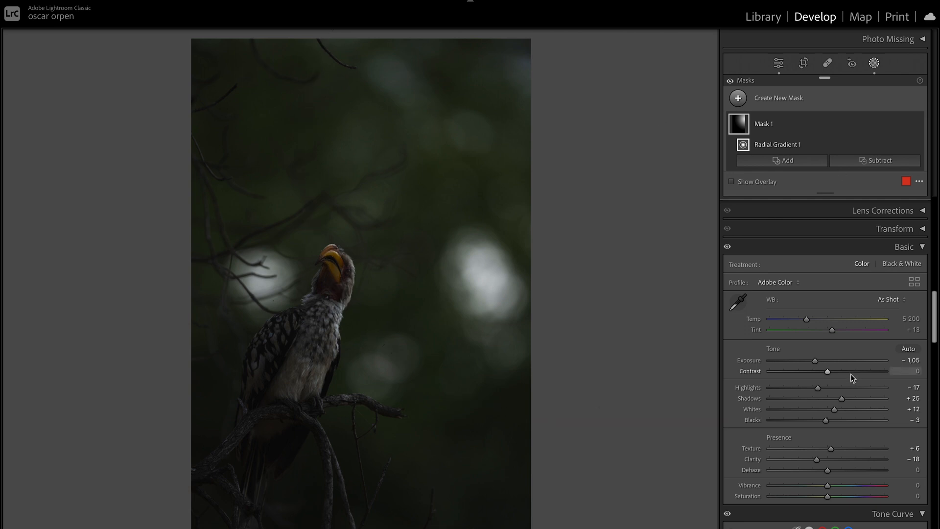
key("ctrl+z")
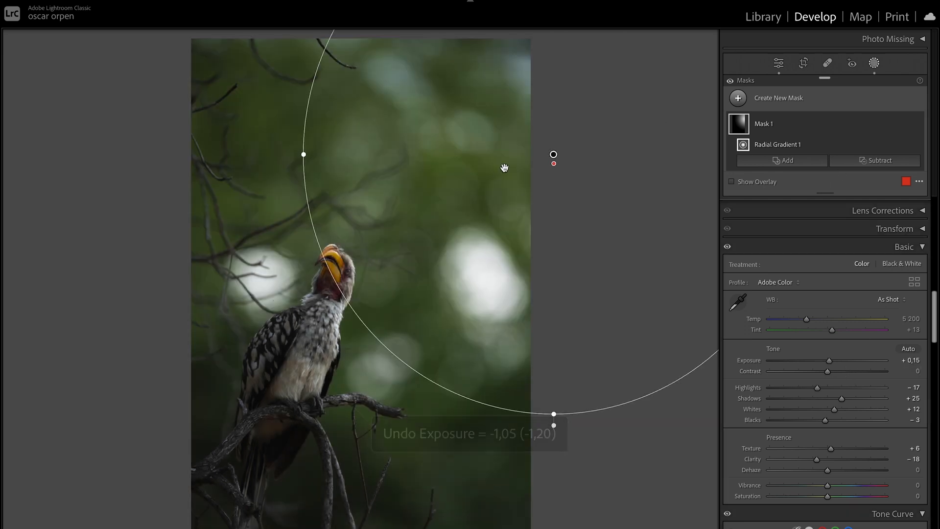
- Show the mask overlay and shift the radial gradient slightly down and toward the bird
key("o")
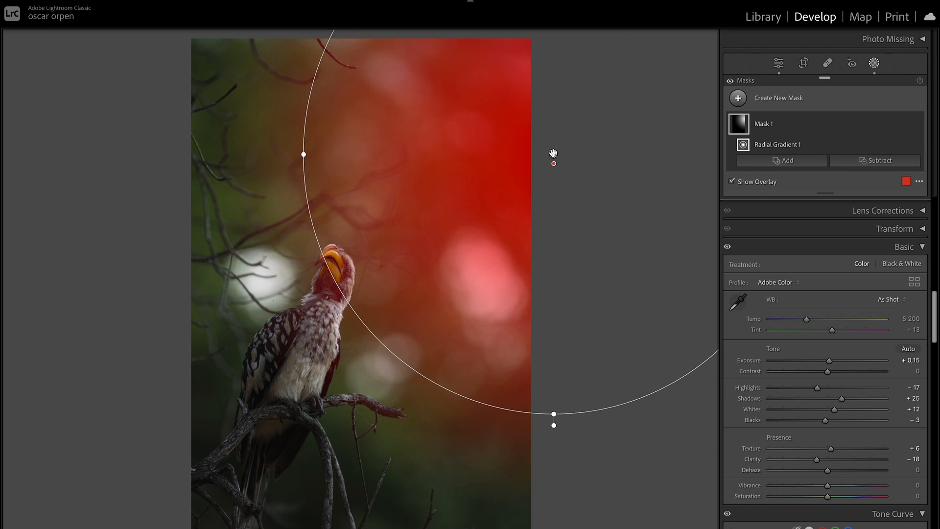
left_click_drag(525, 211, 512, 238)
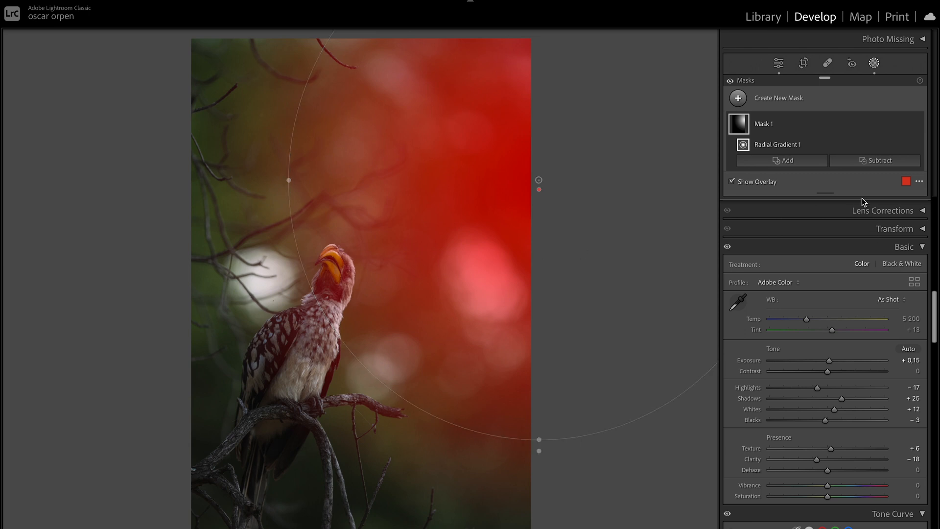
- Try subtracting the bird from the radial mask with Select Subject, and undo the subtraction
left_click(873, 167)
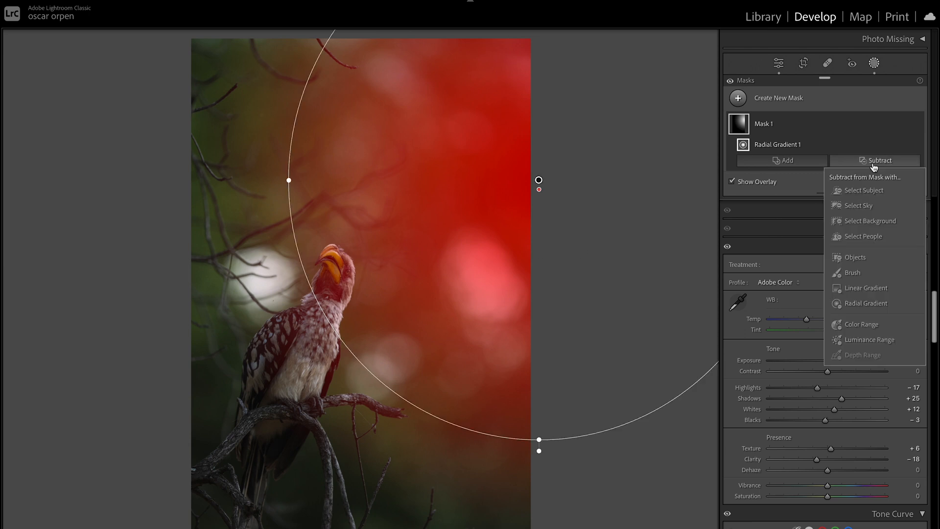
left_click(874, 193)
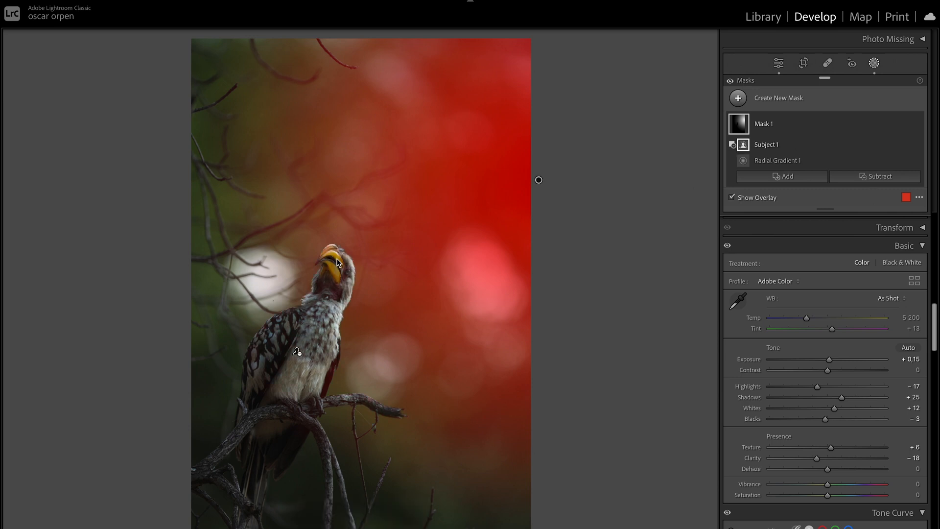
key("ctrl+z")
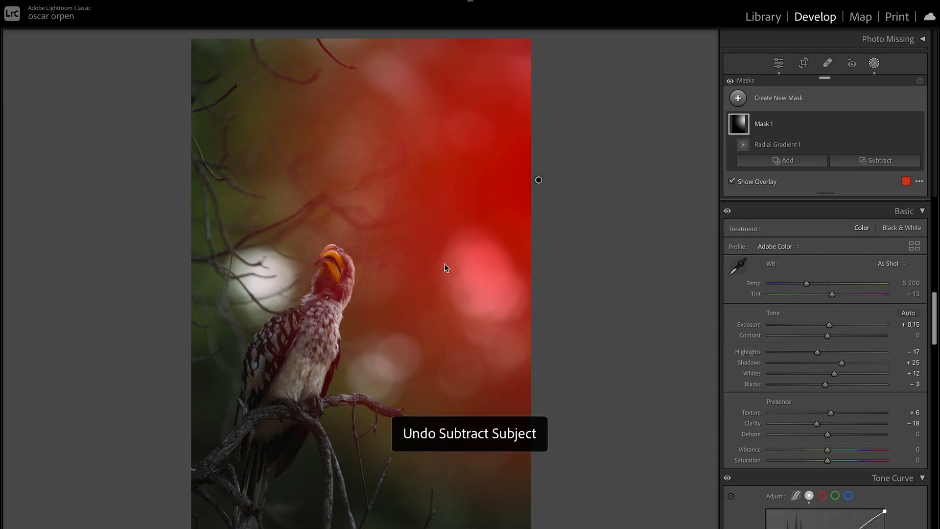
- Hide the mask overlay and warm the masked background by setting the mask's Temp to 25
scroll(809, 344, "down", 10)
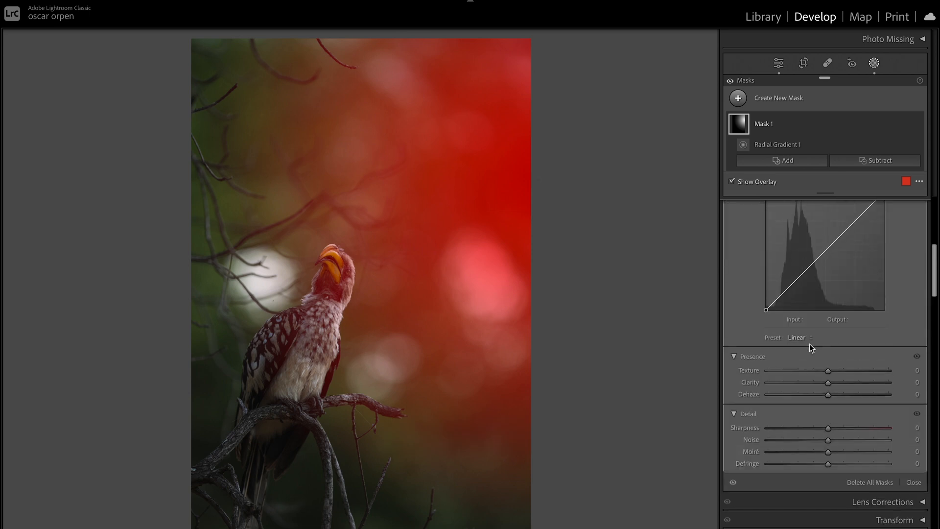
scroll(807, 338, "up", 6)
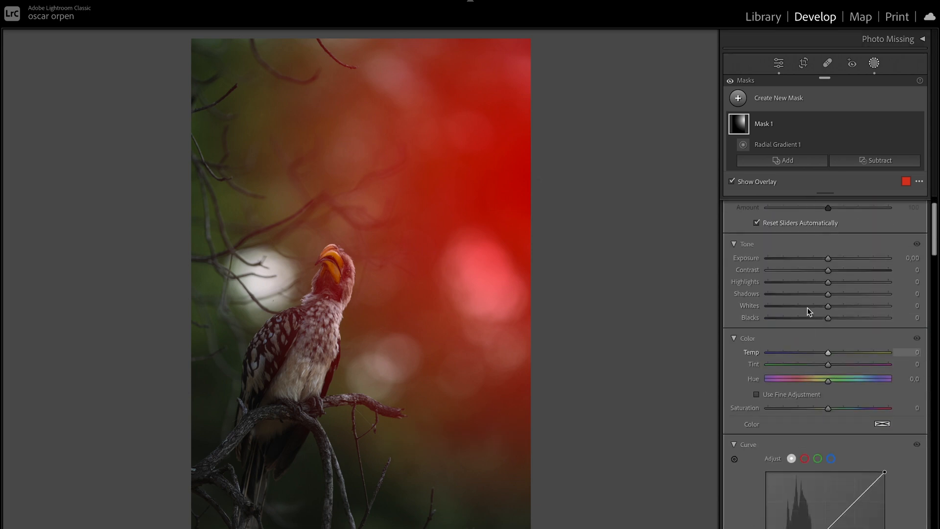
scroll(824, 306, "up", 1)
scroll(820, 300, "down", 2)
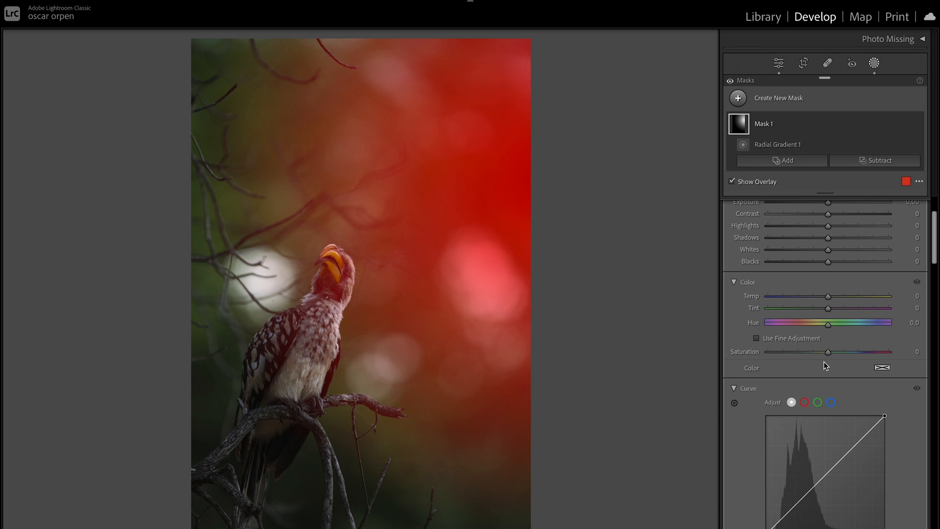
scroll(823, 365, "down", 3)
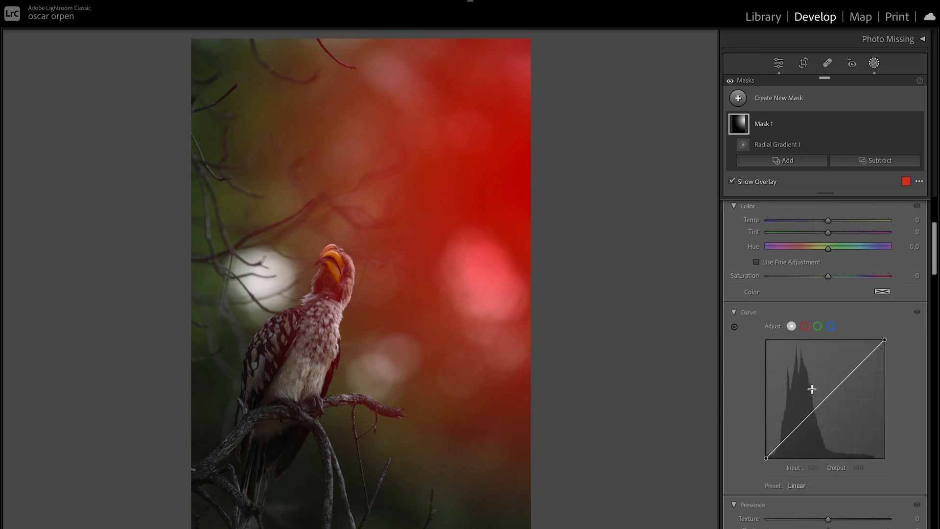
scroll(813, 391, "down", 5)
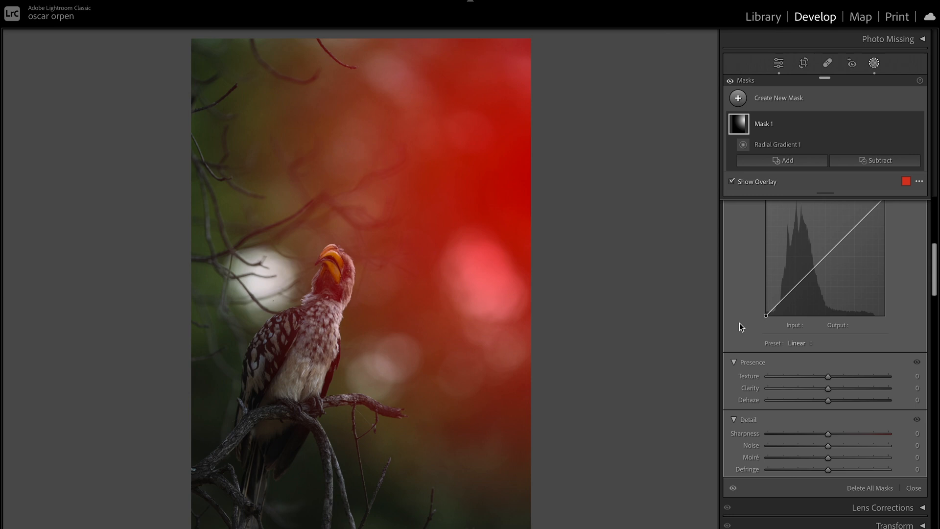
key("o")
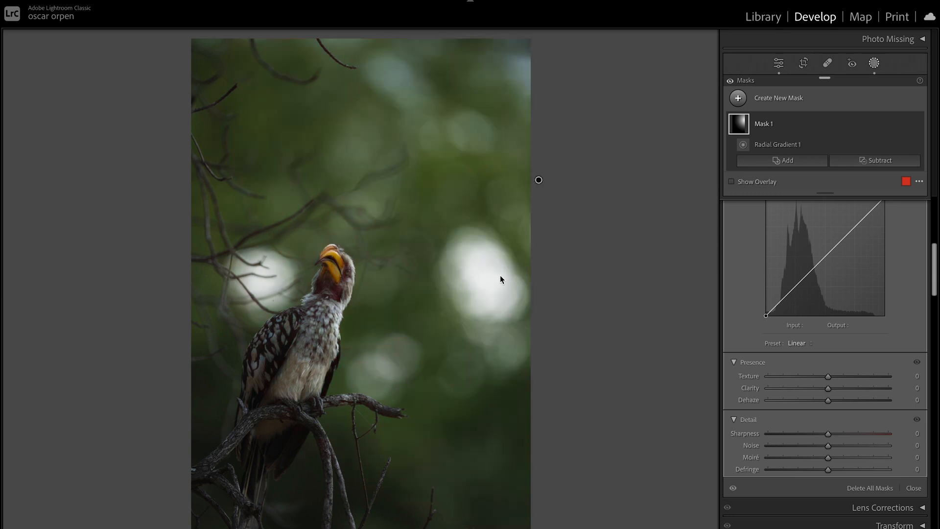
scroll(773, 337, "up", 2)
scroll(829, 360, "up", 5)
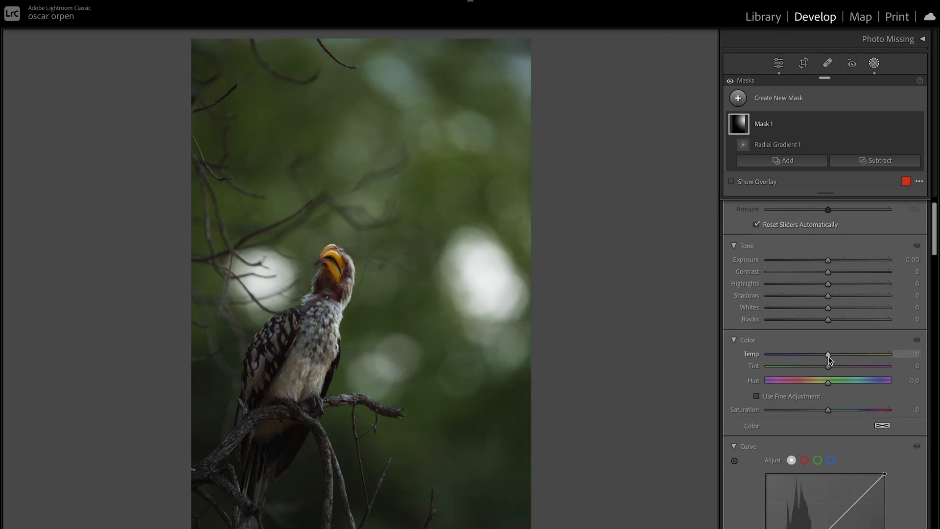
left_click_drag(829, 354, 843, 357)
- Brighten the radial mask to an Exposure of 0.84 and lower its Clarity slightly to soften the light
scroll(815, 413, "up", 1)
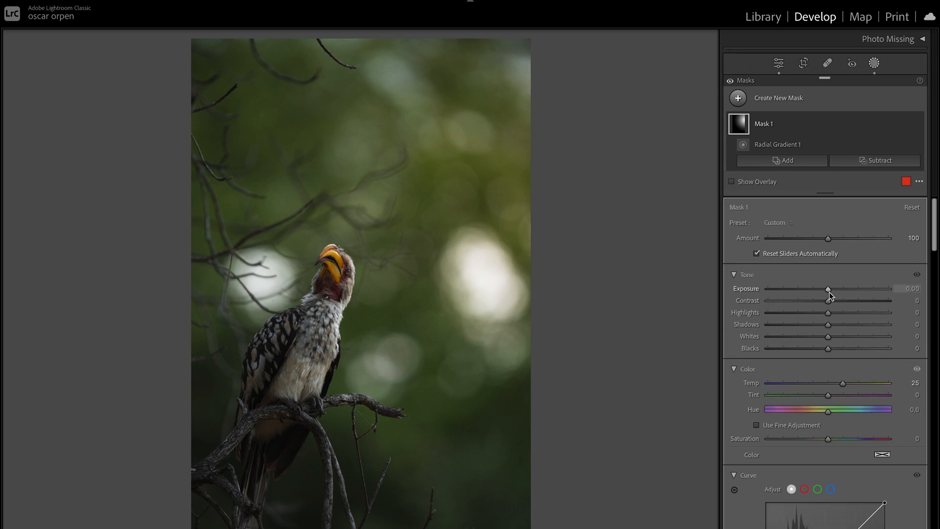
left_click_drag(829, 294, 843, 297)
scroll(817, 370, "down", 5)
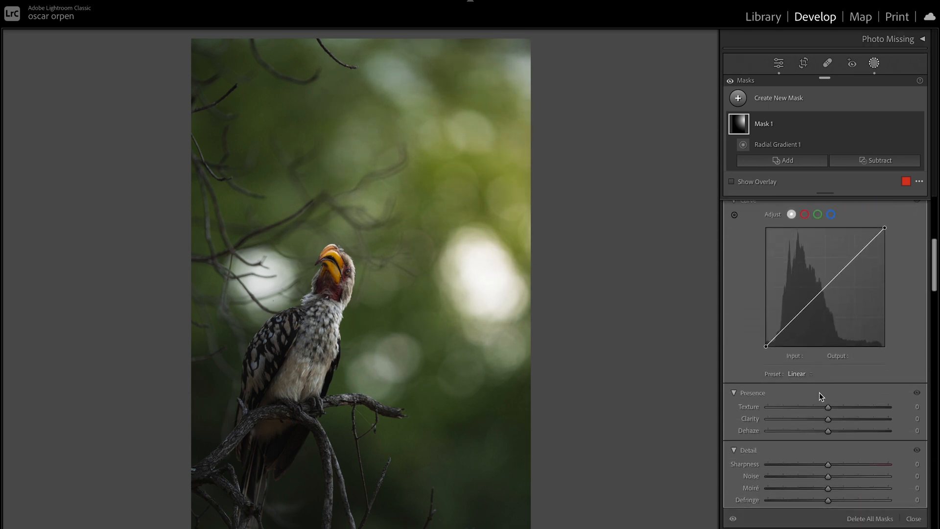
left_click_drag(825, 419, 817, 419)
- Give the radial mask a warm, moderately saturated golden-orange color tint
scroll(833, 343, "up", 5)
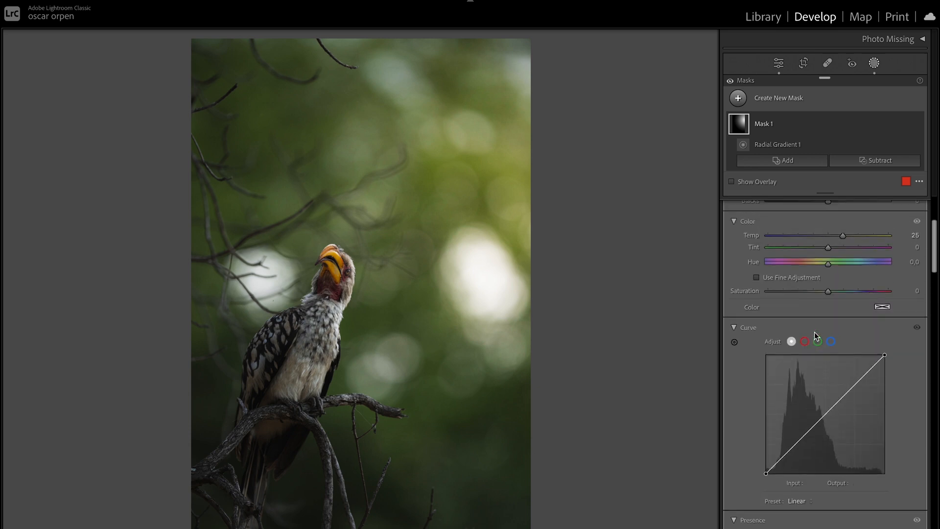
left_click(881, 307)
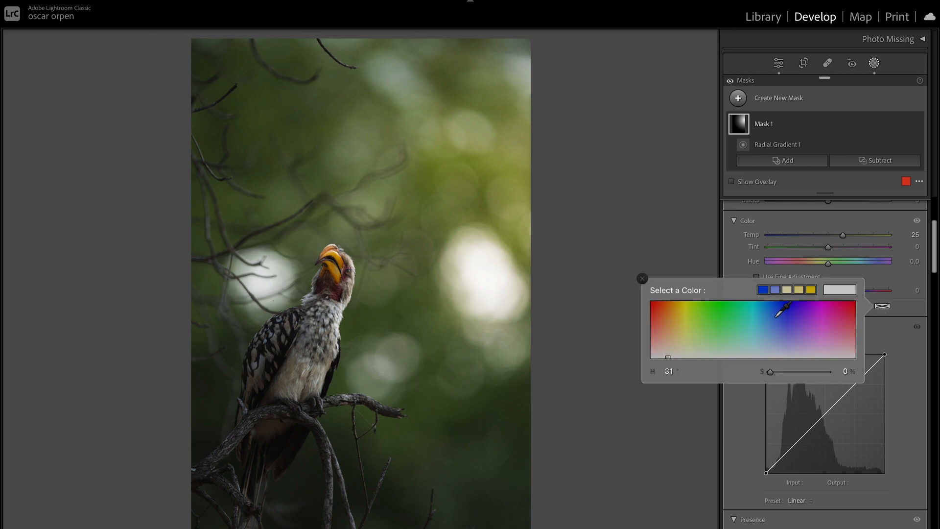
left_click(826, 312)
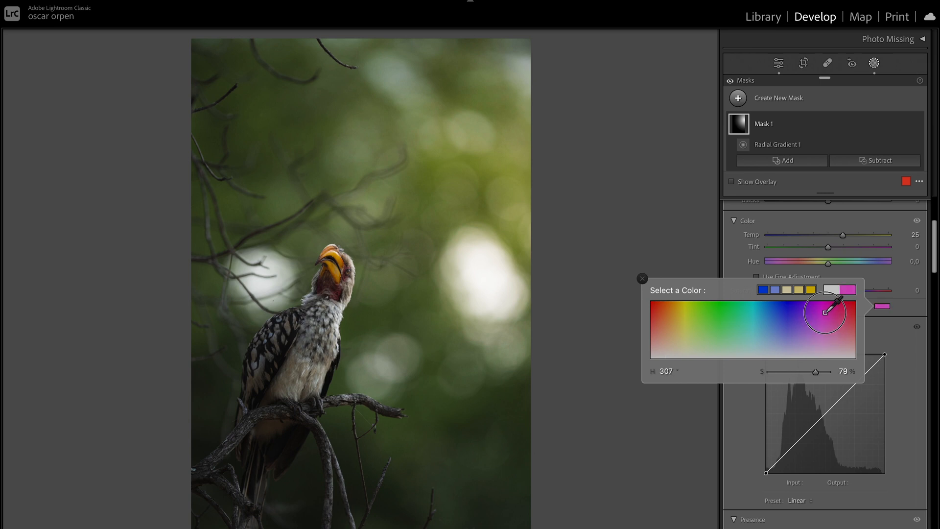
mouse_move(825, 312)
left_mouse_down()
mouse_move(661, 321)
mouse_move(668, 311)
mouse_move(657, 290)
mouse_move(811, 289)
mouse_move(682, 300)
mouse_move(671, 347)
mouse_move(672, 332)
left_mouse_up()
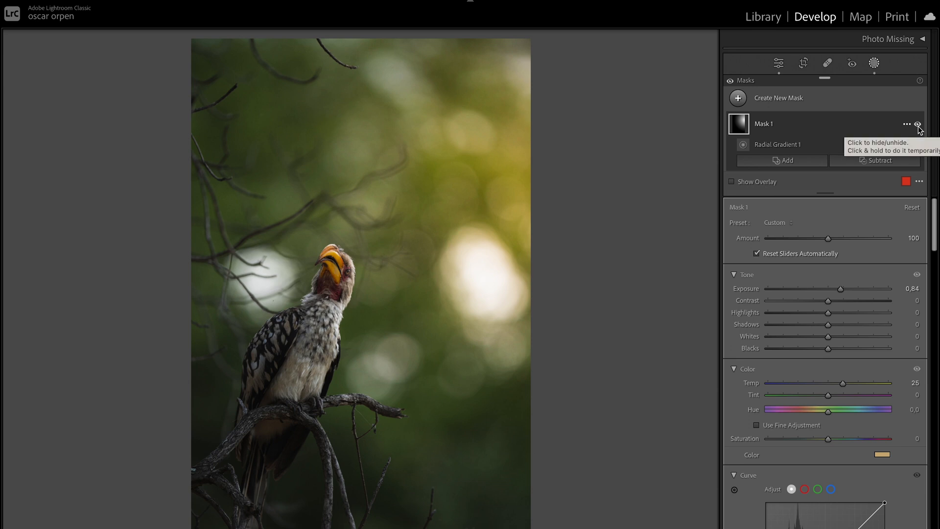
- Check the radial mask's effect by hiding and showing it, then close masking and compare the edit with the original photo
left_click(919, 127)
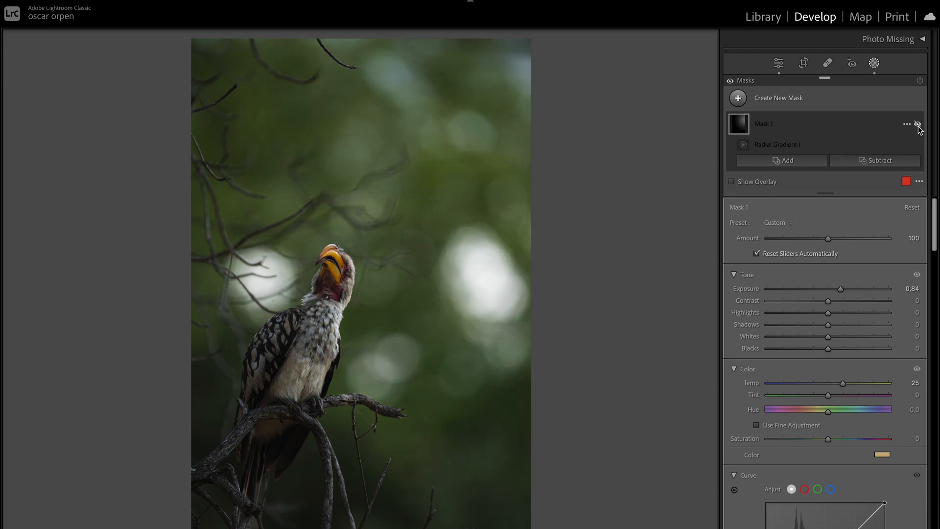
left_click(918, 126)
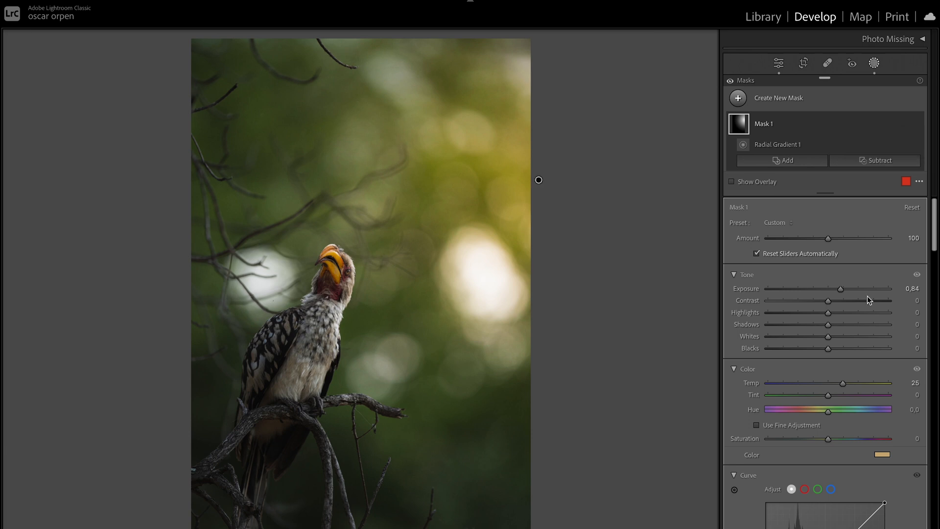
key("shift+w")
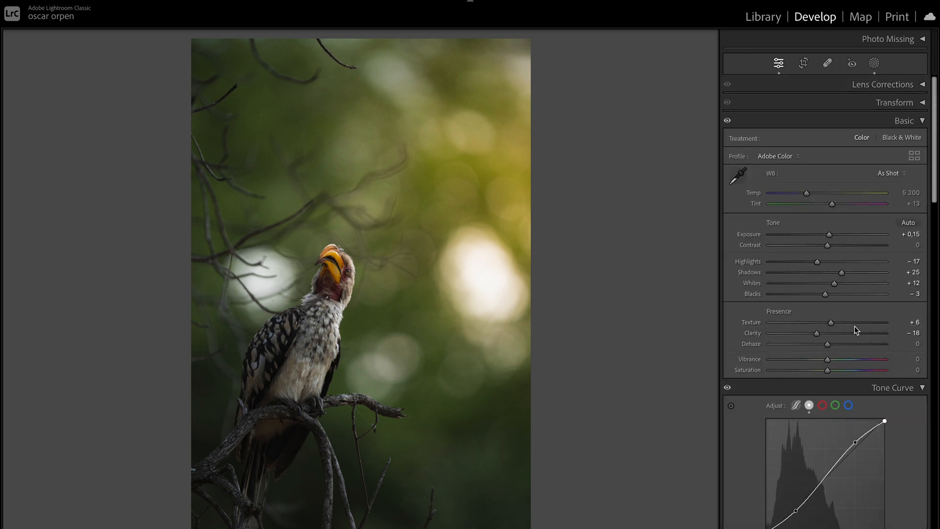
key("backslash")
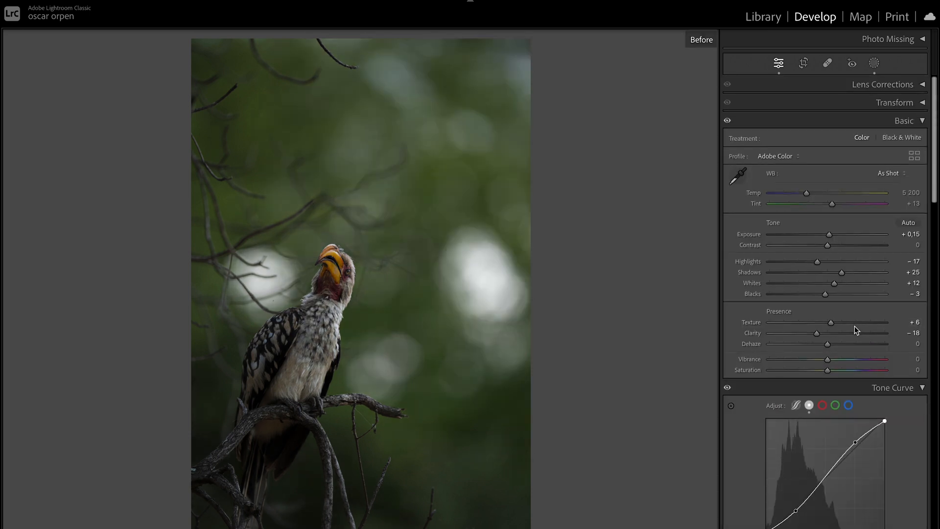
key("backslash")
key("backslash")
key("backslash")
key("backslash")
key("backslash")
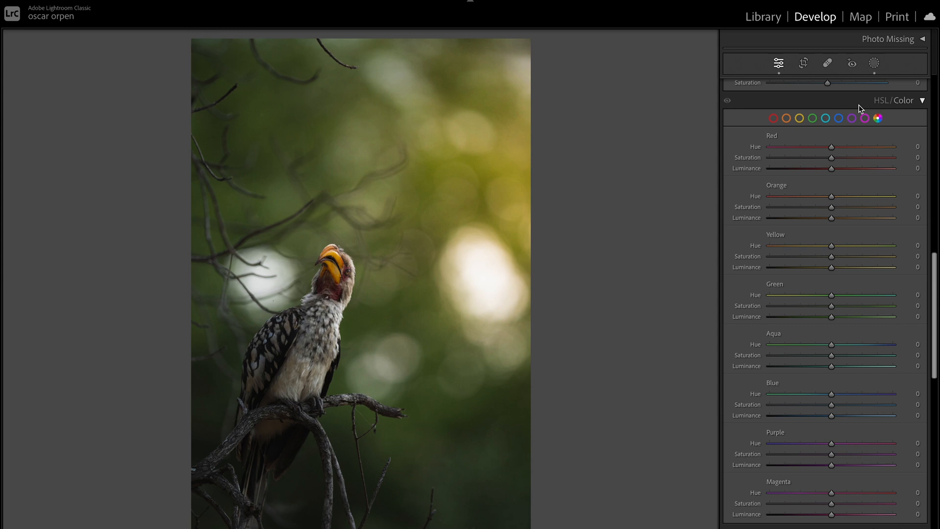
- Look over the HSL, Color Grading, Effects and Detail settings
scroll(841, 301, "down", 6)
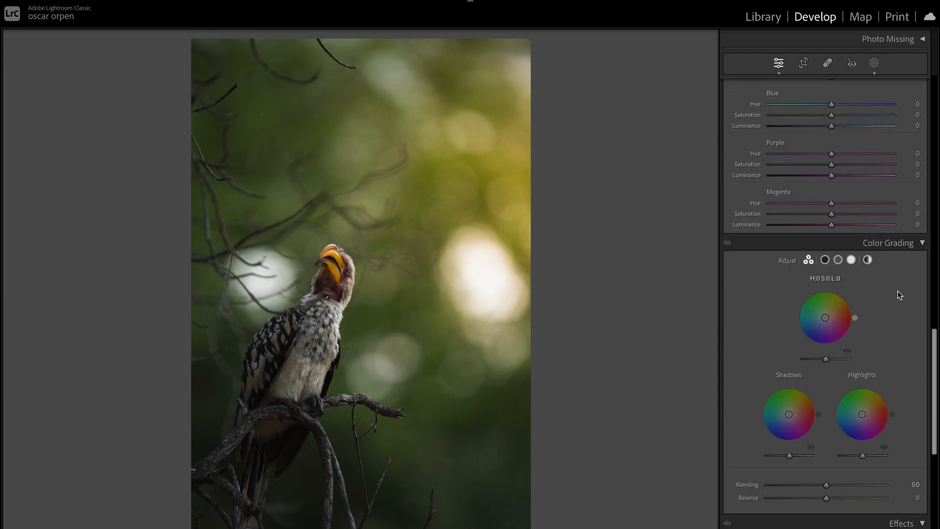
scroll(897, 288, "down", 6)
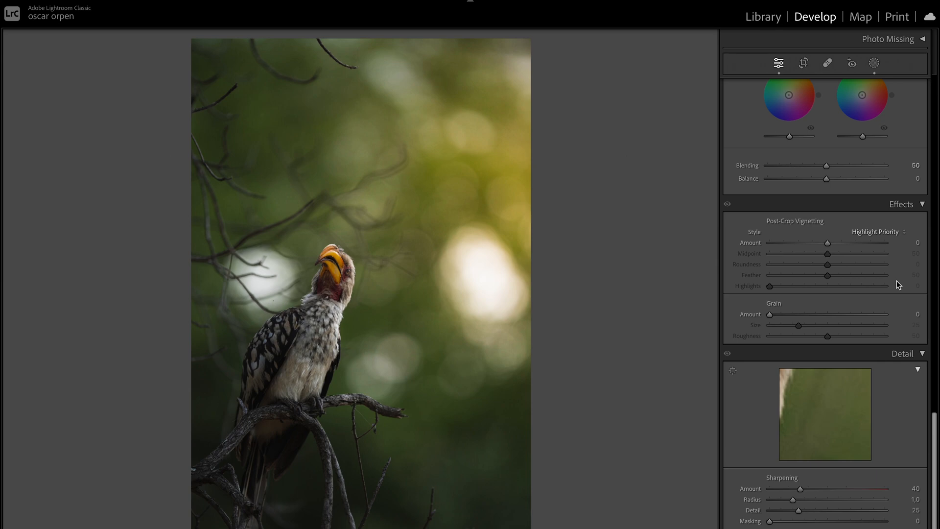